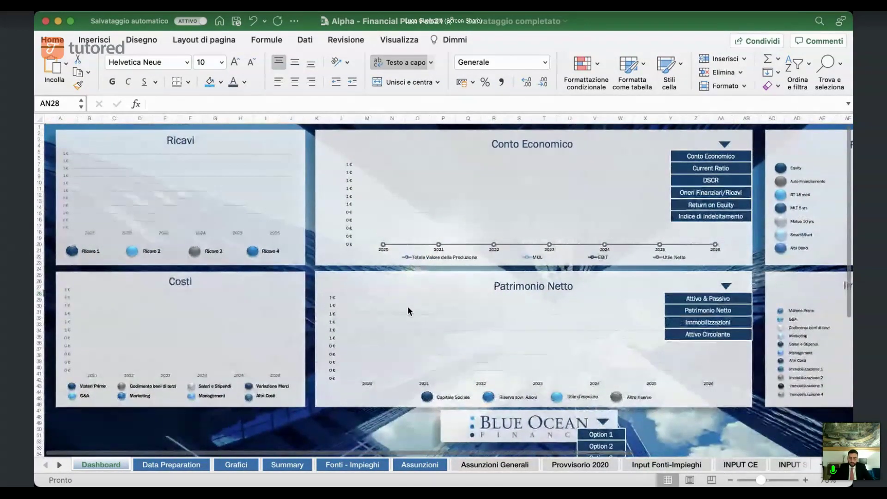
- Browse the workbook's sheet names through to the last statement sheets and return to the first ones
{"action": "left_click", "coordinate": [58, 465]}
{"action": "left_click", "coordinate": [58, 466]}
{"action": "left_click", "coordinate": [58, 466]}
{"action": "left_click", "coordinate": [59, 466]}
{"action": "left_click", "coordinate": [59, 466]}
{"action": "left_click", "coordinate": [59, 466]}
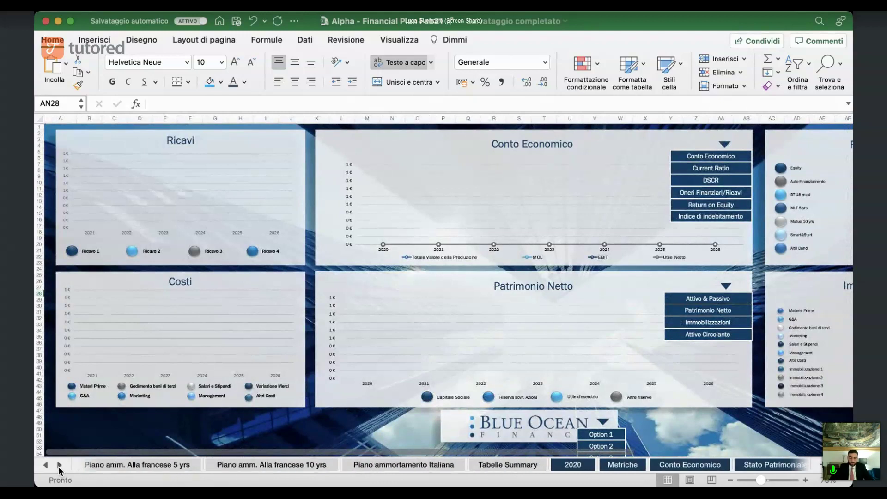
{"action": "left_click", "coordinate": [46, 466]}
{"action": "left_click", "coordinate": [45, 466]}
{"action": "left_click", "coordinate": [45, 467]}
{"action": "left_click", "coordinate": [45, 466]}
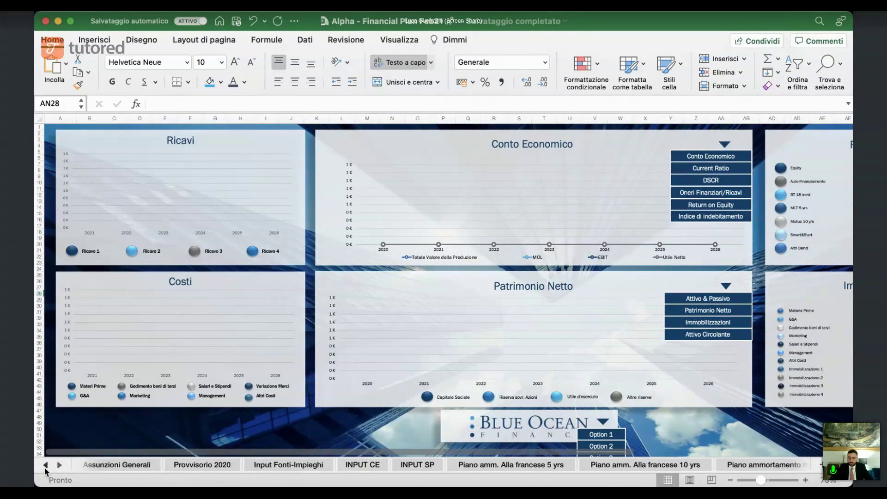
{"action": "left_click", "coordinate": [45, 467]}
{"action": "left_click", "coordinate": [46, 466]}
{"action": "left_click", "coordinate": [45, 466]}
{"action": "left_click", "coordinate": [45, 467]}
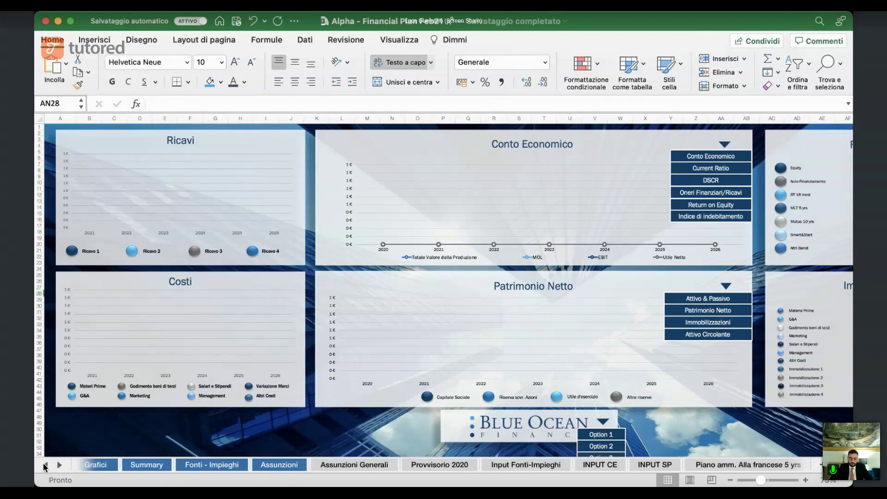
{"action": "left_click", "coordinate": [46, 466]}
{"action": "left_click", "coordinate": [45, 467]}
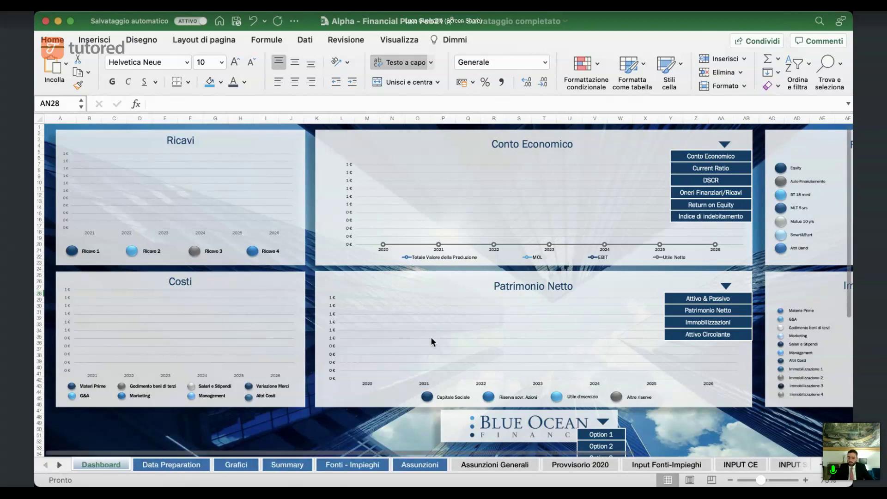
- View the Data Preparation and Grafici sheets, and examine the Conto Economico and Stato Patrimoniale tables on the Summary sheet
{"action": "left_click", "coordinate": [169, 466]}
{"action": "left_click", "coordinate": [228, 466]}
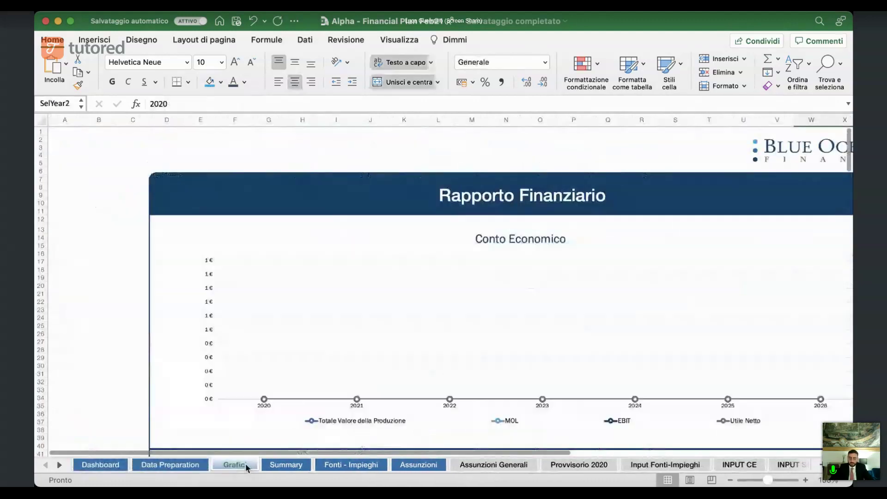
{"action": "left_click", "coordinate": [274, 464]}
{"action": "scroll", "coordinate": [279, 308], "scroll_direction": "down", "scroll_amount": 5}
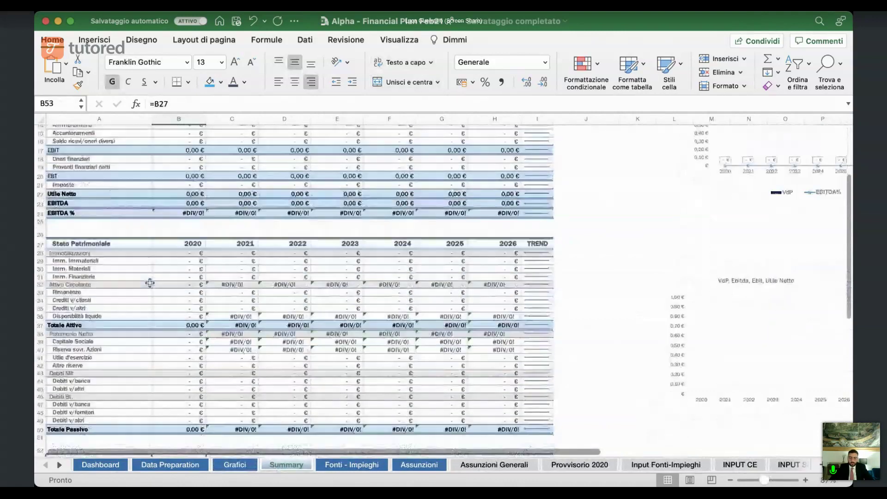
{"action": "scroll", "coordinate": [150, 283], "scroll_direction": "up", "scroll_amount": 2}
{"action": "scroll", "coordinate": [150, 282], "scroll_direction": "down", "scroll_amount": 2}
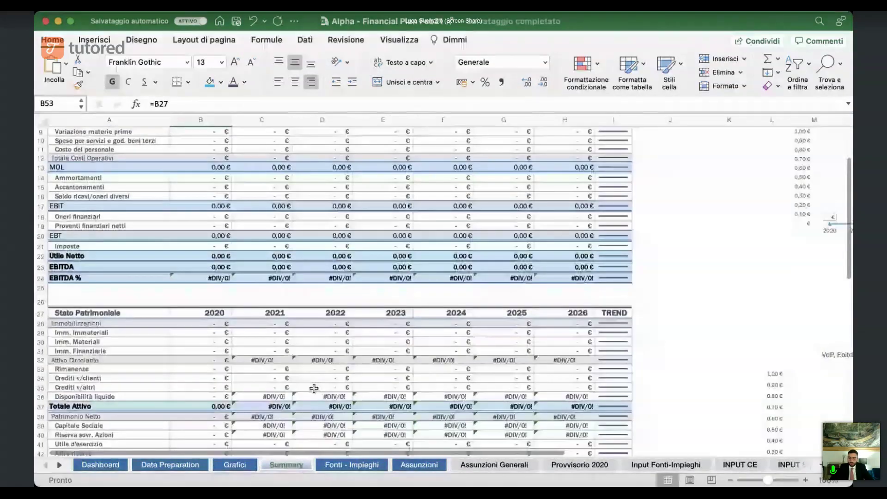
- Open the Fonti - Impieghi sheet and highlight the funding sources in the FONTI table, from Equity to Altri Bandi
{"action": "left_click", "coordinate": [352, 465]}
{"action": "key", "text": "Up"}
{"action": "key", "text": "Up"}
{"action": "key", "text": "Up"}
{"action": "key", "text": "Up"}
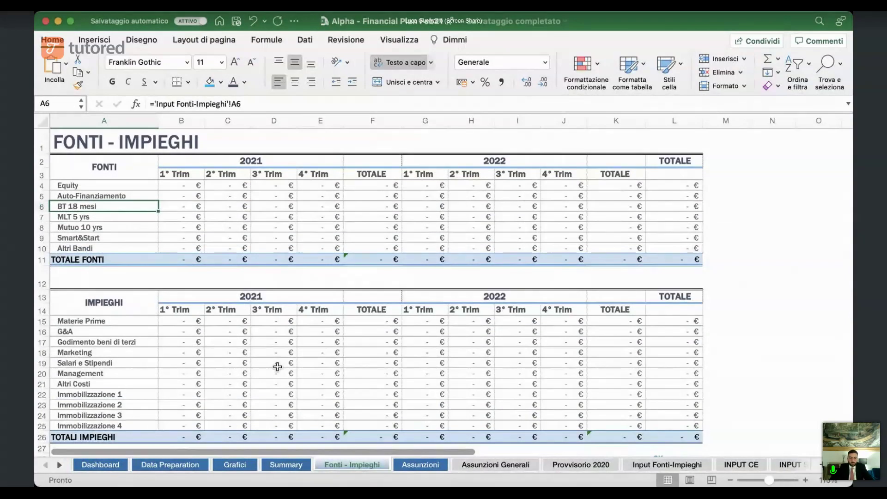
{"action": "left_click_drag", "start_coordinate": [99, 174], "coordinate": [97, 249]}
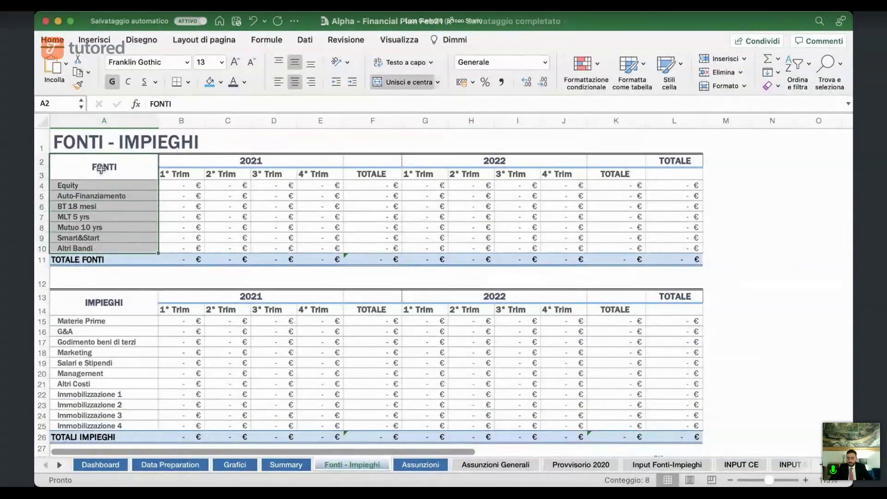
{"action": "left_click", "coordinate": [64, 218]}
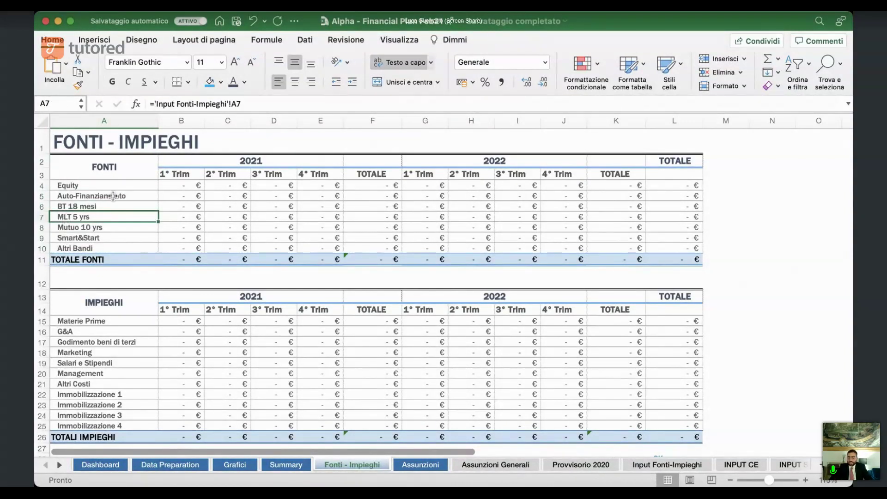
{"action": "left_click_drag", "start_coordinate": [86, 184], "coordinate": [88, 248]}
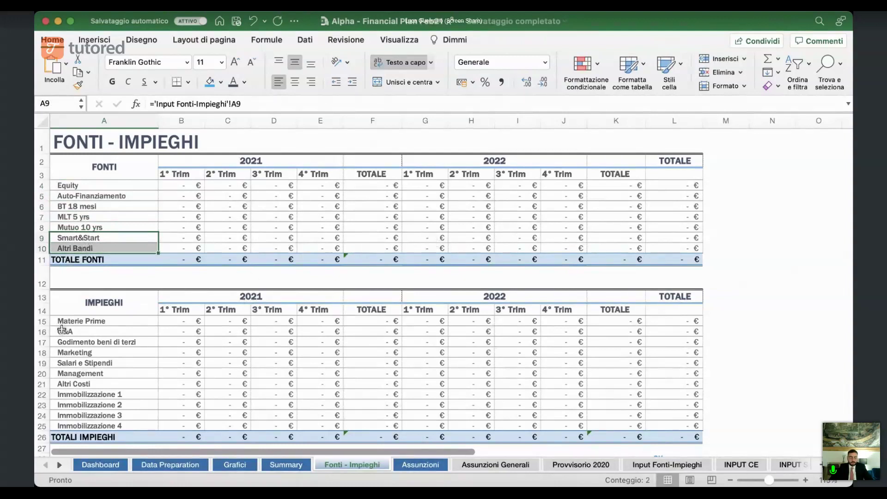
- Highlight the 2021 and 2022 quarterly cells in the FONTI and IMPIEGHI tables
{"action": "left_click_drag", "start_coordinate": [88, 186], "coordinate": [328, 238]}
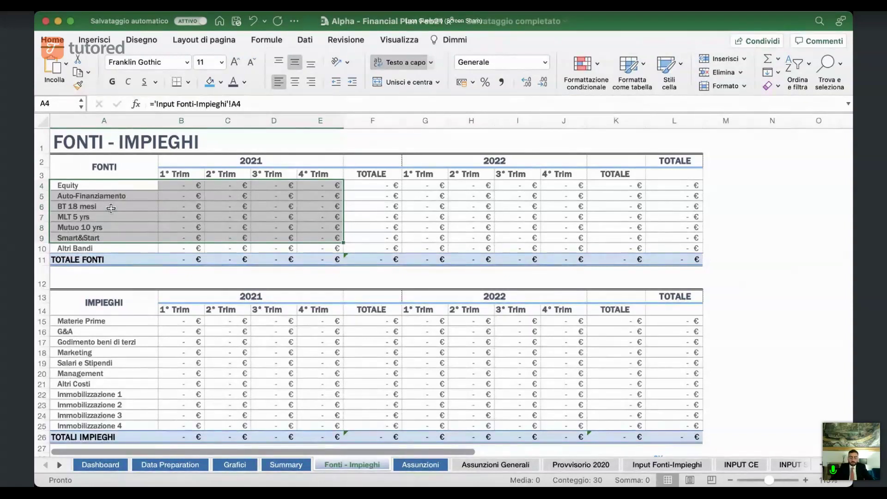
{"action": "left_click_drag", "start_coordinate": [170, 321], "coordinate": [327, 426]}
{"action": "left_click_drag", "start_coordinate": [420, 321], "coordinate": [549, 424]}
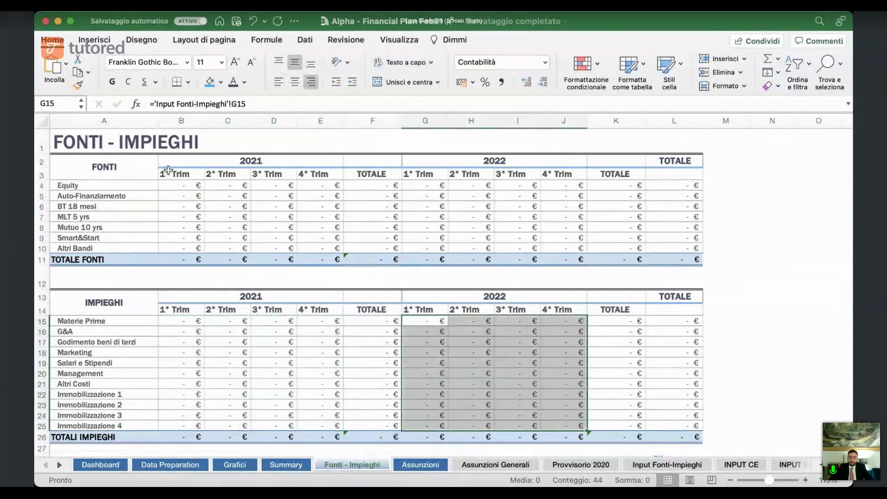
{"action": "left_click_drag", "start_coordinate": [171, 185], "coordinate": [510, 250]}
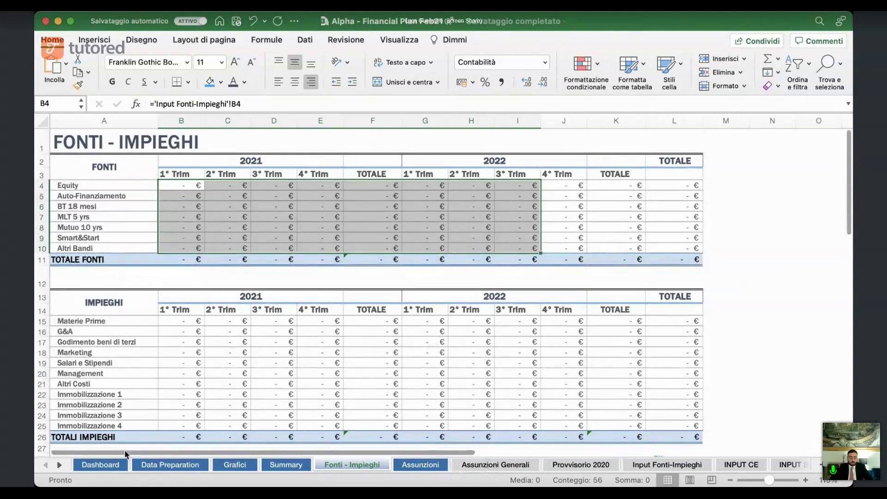
- Open the 2020 sheet and review the line items of the provisional balance sheet at 31/12/2020
{"action": "left_click", "coordinate": [59, 464]}
{"action": "left_click", "coordinate": [59, 464]}
{"action": "left_click", "coordinate": [59, 464]}
{"action": "left_click", "coordinate": [60, 465]}
{"action": "left_click", "coordinate": [60, 464]}
{"action": "left_click", "coordinate": [59, 465]}
{"action": "left_click", "coordinate": [60, 465]}
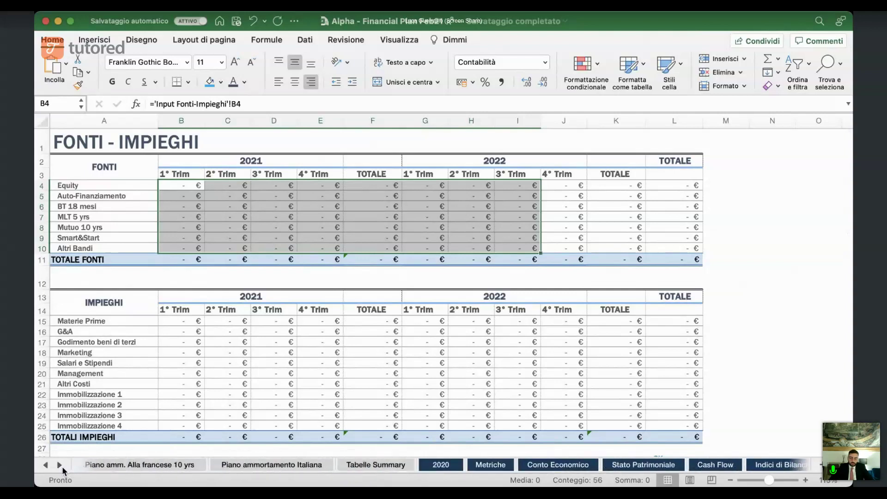
{"action": "left_click", "coordinate": [60, 464]}
{"action": "left_click", "coordinate": [320, 464]}
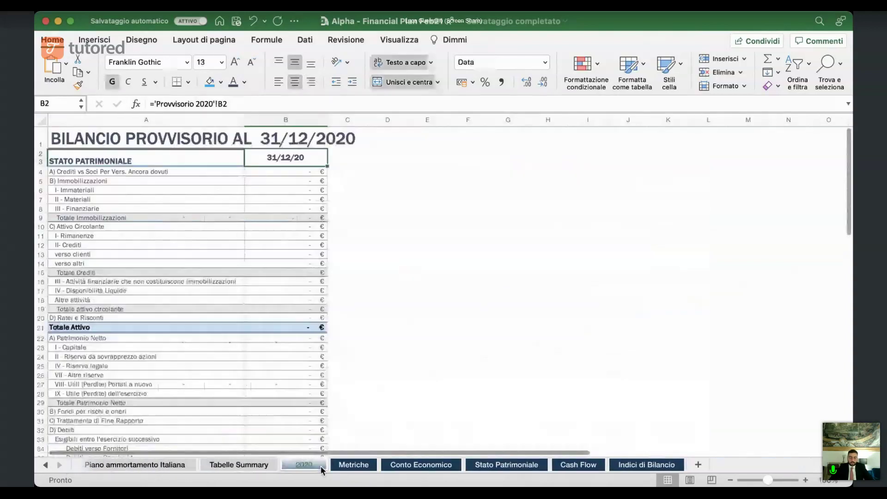
{"action": "left_click", "coordinate": [240, 190]}
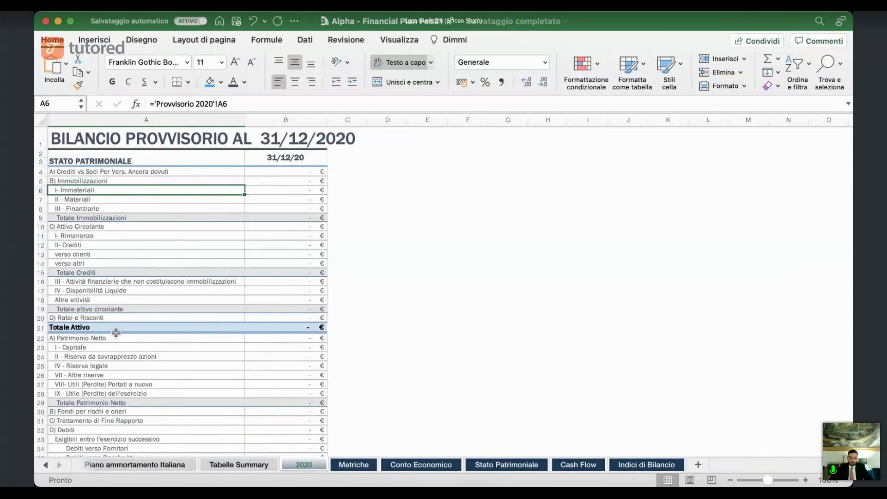
{"action": "scroll", "coordinate": [116, 332], "scroll_direction": "down", "scroll_amount": 15}
{"action": "scroll", "coordinate": [116, 332], "scroll_direction": "down", "scroll_amount": 3}
- Open the Metriche sheet and examine the revenue tables, starting with price and quantity for Ricavo 1 and Ricavo 2
{"action": "left_click", "coordinate": [364, 464]}
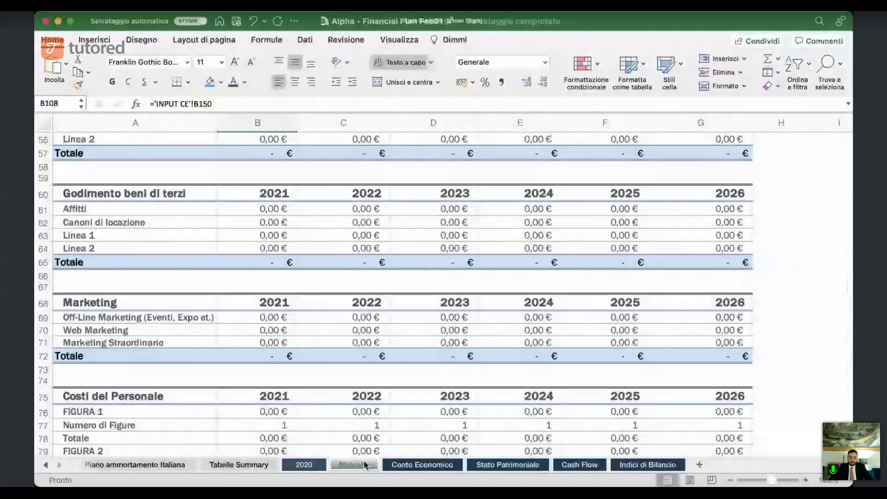
{"action": "scroll", "coordinate": [359, 367], "scroll_direction": "up", "scroll_amount": 15}
{"action": "scroll", "coordinate": [359, 367], "scroll_direction": "down", "scroll_amount": 2}
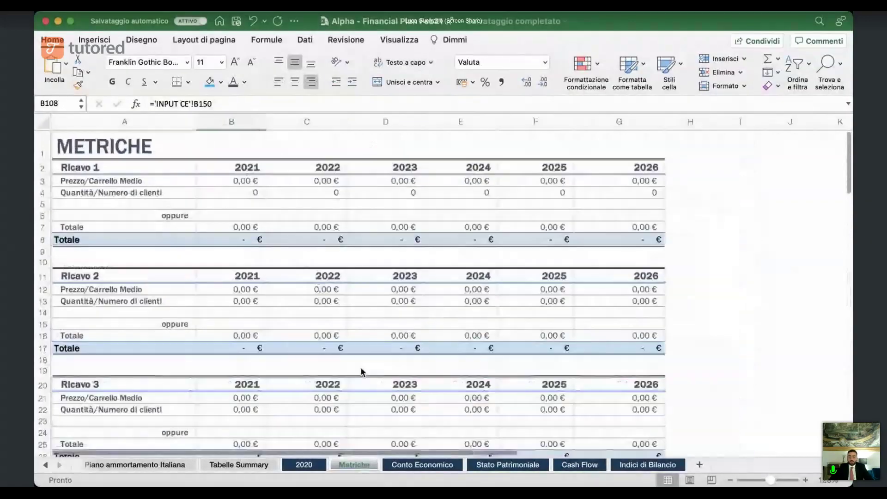
{"action": "scroll", "coordinate": [187, 246], "scroll_direction": "down", "scroll_amount": 1}
{"action": "scroll", "coordinate": [187, 246], "scroll_direction": "up", "scroll_amount": 1}
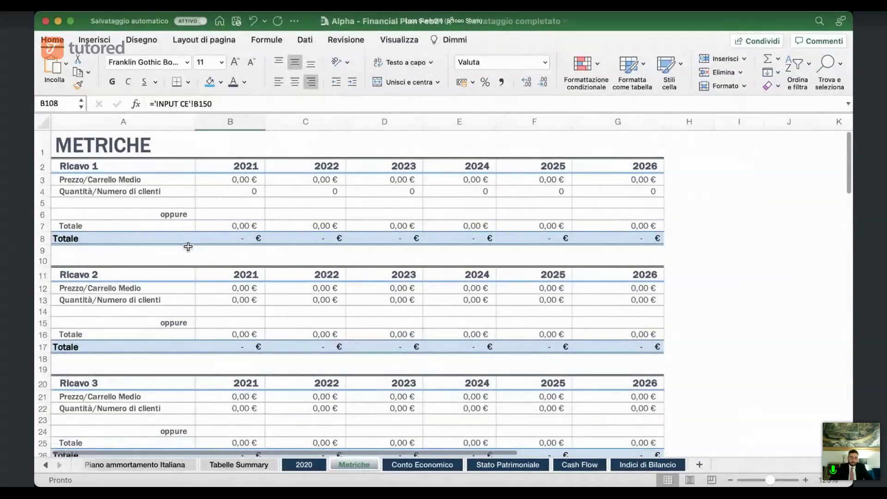
{"action": "scroll", "coordinate": [188, 246], "scroll_direction": "up", "scroll_amount": 1}
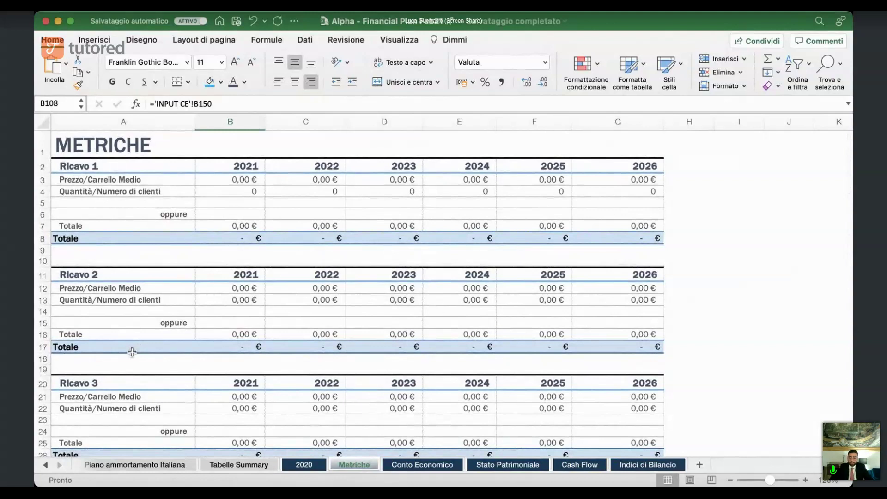
{"action": "scroll", "coordinate": [131, 352], "scroll_direction": "down", "scroll_amount": 1}
{"action": "scroll", "coordinate": [133, 275], "scroll_direction": "up", "scroll_amount": 1}
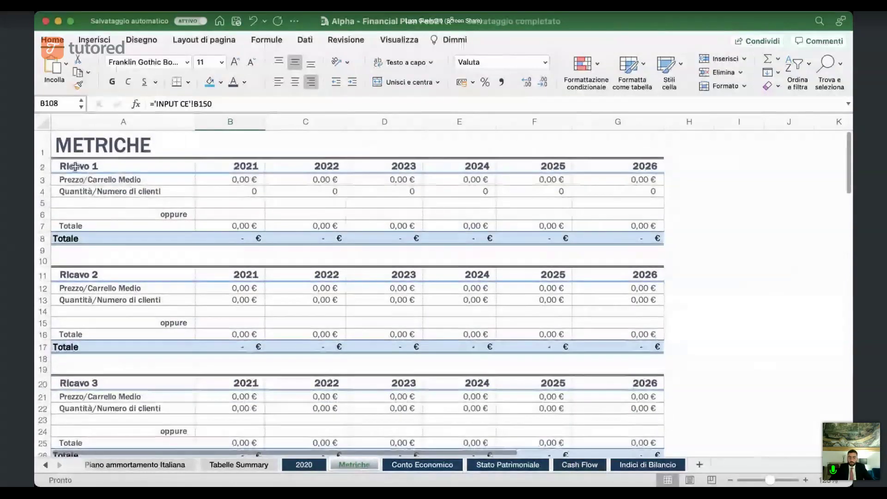
{"action": "scroll", "coordinate": [177, 251], "scroll_direction": "down", "scroll_amount": 2}
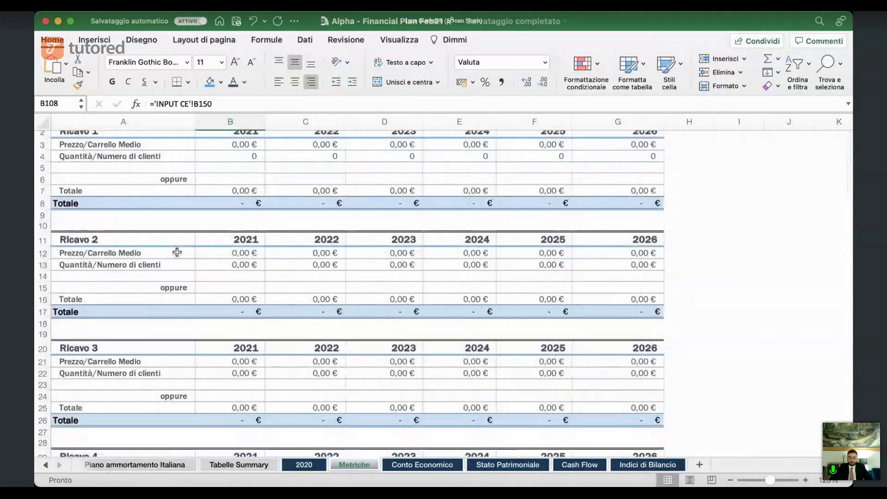
{"action": "scroll", "coordinate": [177, 252], "scroll_direction": "up", "scroll_amount": 3}
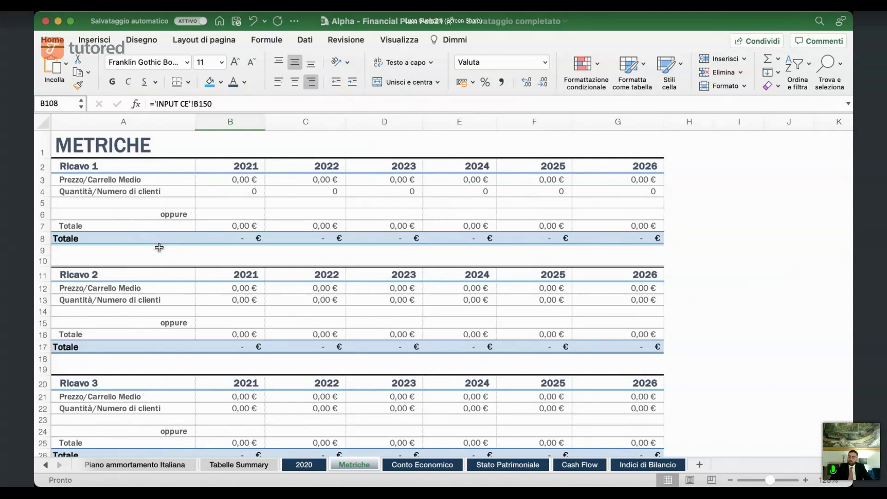
- Review the Metriche sheet from the remaining revenue tables down to Materie Prime, G&A and Godimento beni di terzi
{"action": "scroll", "coordinate": [159, 247], "scroll_direction": "down", "scroll_amount": 4}
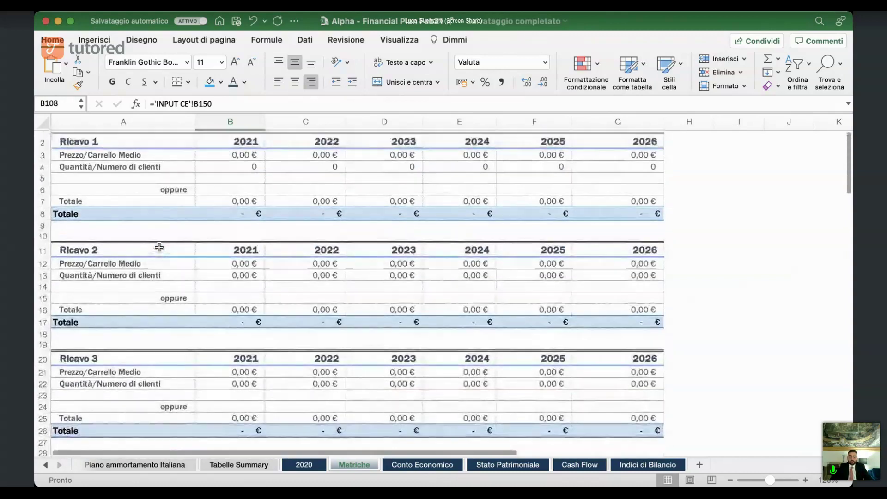
{"action": "scroll", "coordinate": [158, 247], "scroll_direction": "down", "scroll_amount": 2}
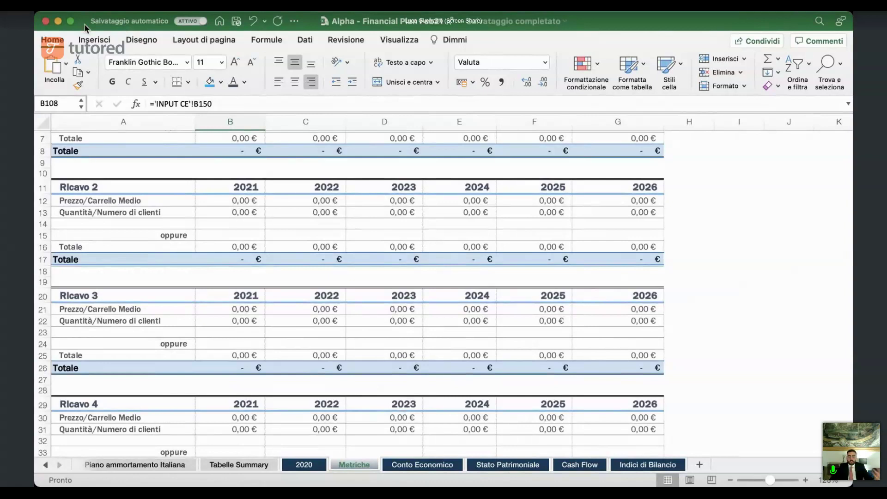
{"action": "scroll", "coordinate": [137, 206], "scroll_direction": "down", "scroll_amount": 5}
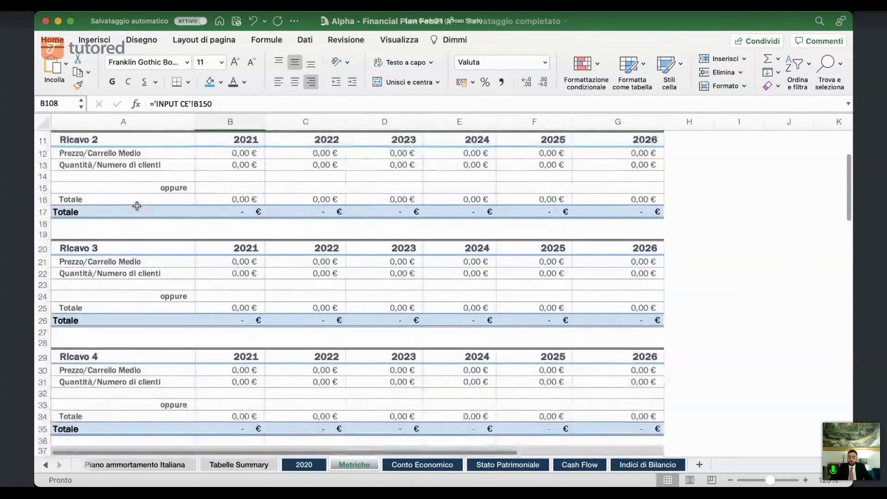
{"action": "scroll", "coordinate": [137, 205], "scroll_direction": "down", "scroll_amount": 7}
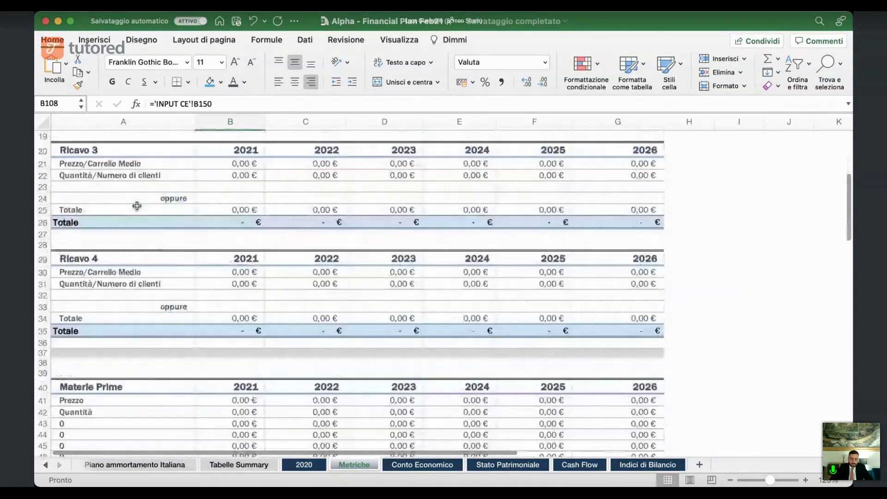
{"action": "scroll", "coordinate": [137, 206], "scroll_direction": "down", "scroll_amount": 14}
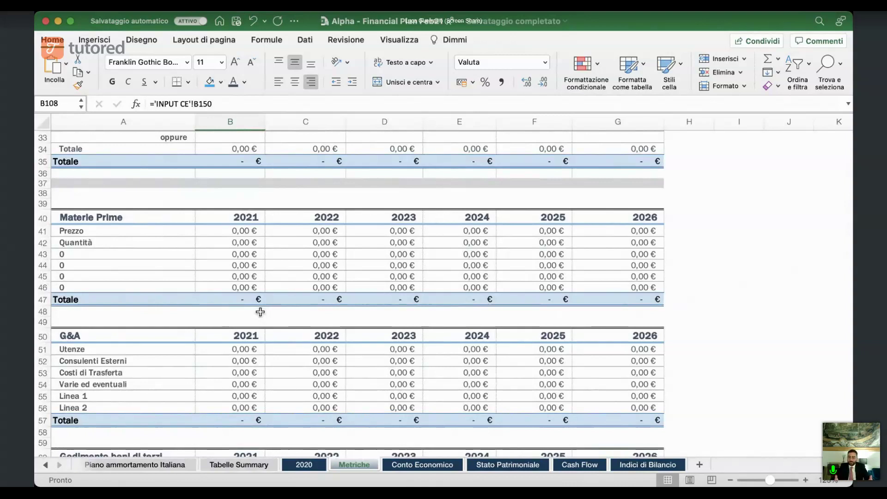
{"action": "scroll", "coordinate": [260, 313], "scroll_direction": "down", "scroll_amount": 6}
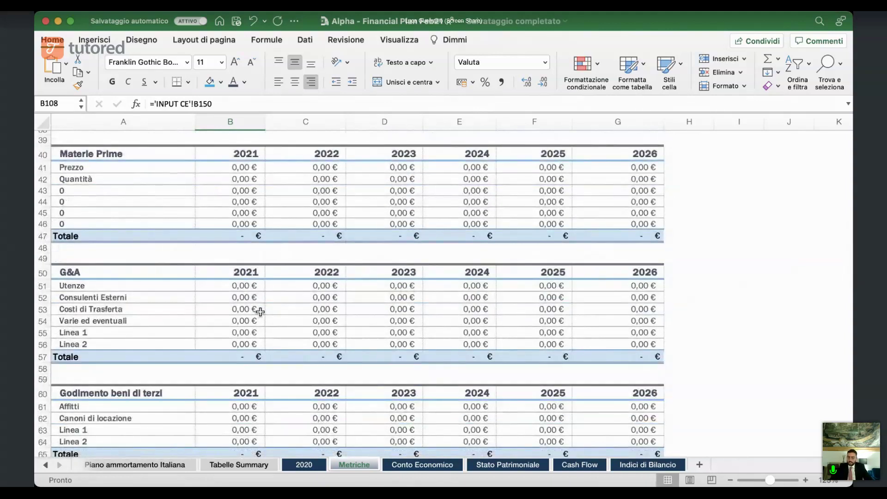
- Return to the Summary sheet and review its tables from Conto Economico down to Cash Flow and Indici
{"action": "scroll", "coordinate": [41, 461], "scroll_direction": "left", "scroll_amount": 10}
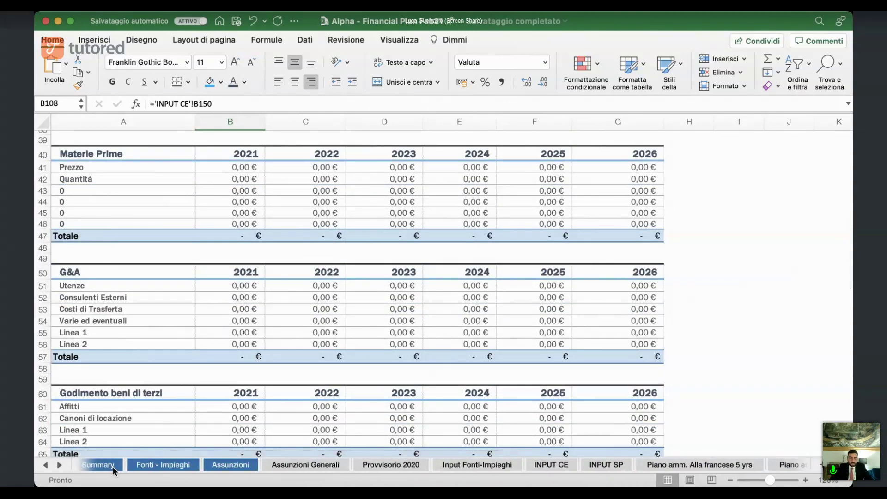
{"action": "left_click", "coordinate": [99, 465]}
{"action": "scroll", "coordinate": [163, 370], "scroll_direction": "up", "scroll_amount": 5}
{"action": "scroll", "coordinate": [164, 369], "scroll_direction": "up", "scroll_amount": 2}
{"action": "scroll", "coordinate": [164, 370], "scroll_direction": "down", "scroll_amount": 1}
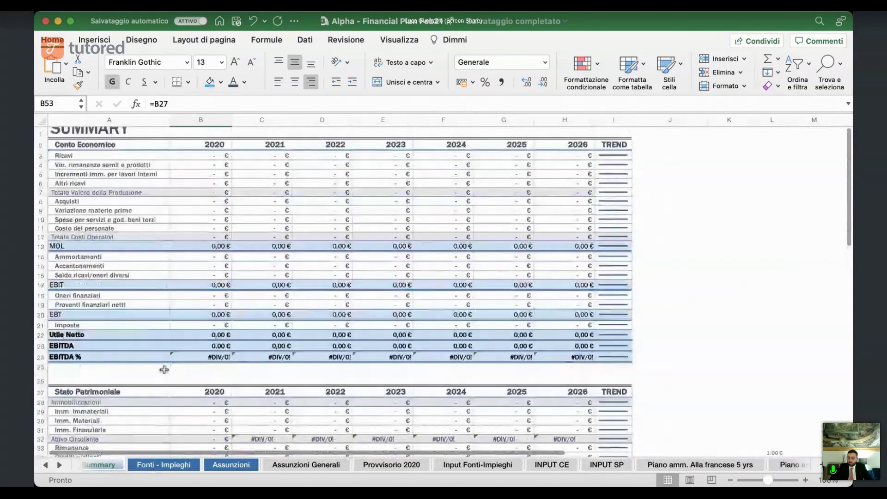
{"action": "scroll", "coordinate": [164, 370], "scroll_direction": "down", "scroll_amount": 1}
{"action": "scroll", "coordinate": [164, 369], "scroll_direction": "down", "scroll_amount": 10}
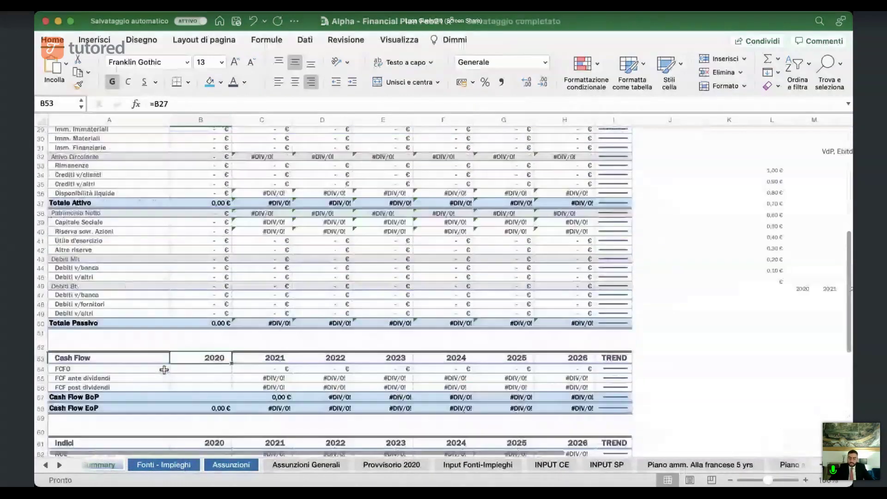
{"action": "scroll", "coordinate": [164, 369], "scroll_direction": "down", "scroll_amount": 2}
- Open the Metriche sheet and review its tables from Ricavo 1 through Materie Prime, G&A and Godimento beni di terzi to Marketing
{"action": "left_click", "coordinate": [60, 464]}
{"action": "left_click", "coordinate": [59, 464]}
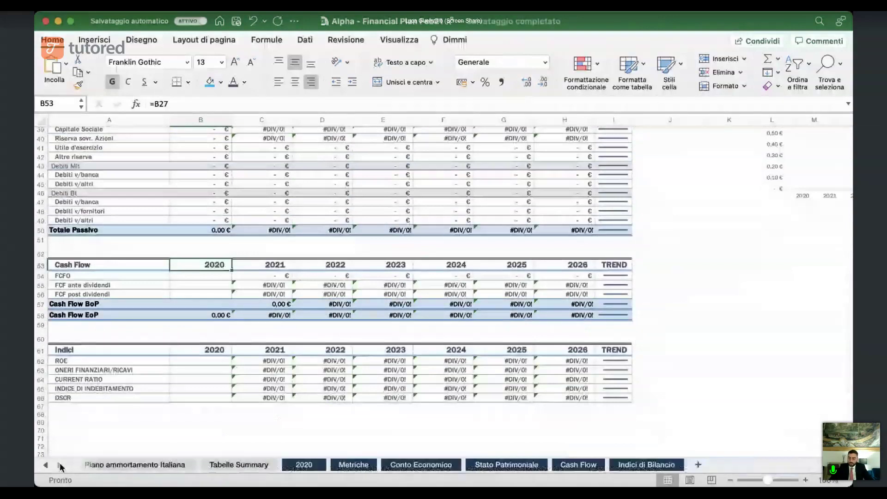
{"action": "left_click", "coordinate": [355, 464]}
{"action": "scroll", "coordinate": [380, 395], "scroll_direction": "down", "scroll_amount": 1}
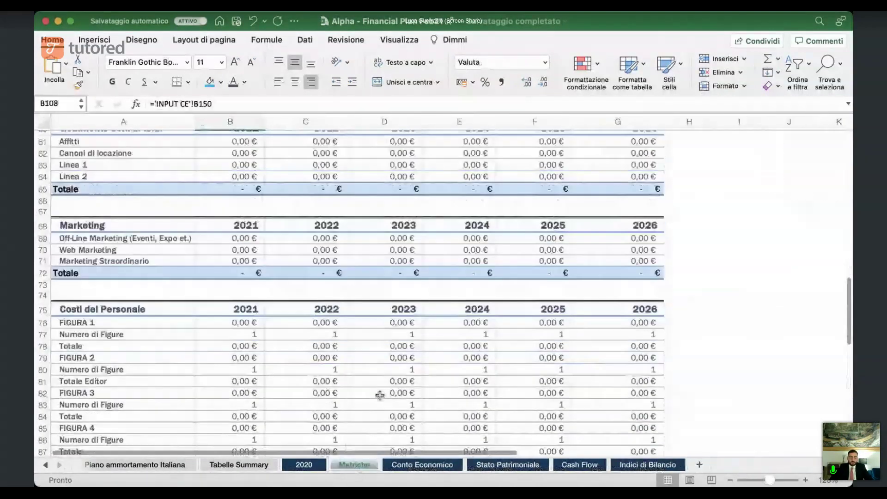
{"action": "scroll", "coordinate": [380, 395], "scroll_direction": "up", "scroll_amount": 20}
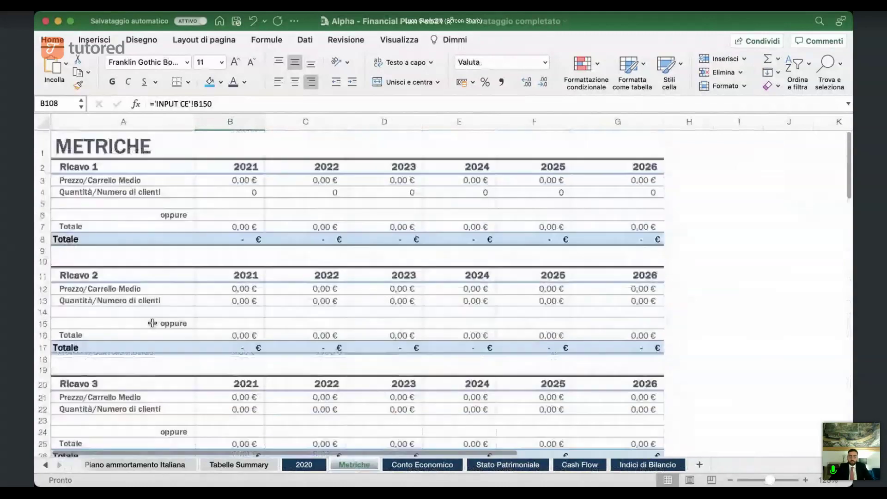
{"action": "scroll", "coordinate": [153, 322], "scroll_direction": "down", "scroll_amount": 3}
{"action": "scroll", "coordinate": [153, 323], "scroll_direction": "down", "scroll_amount": 4}
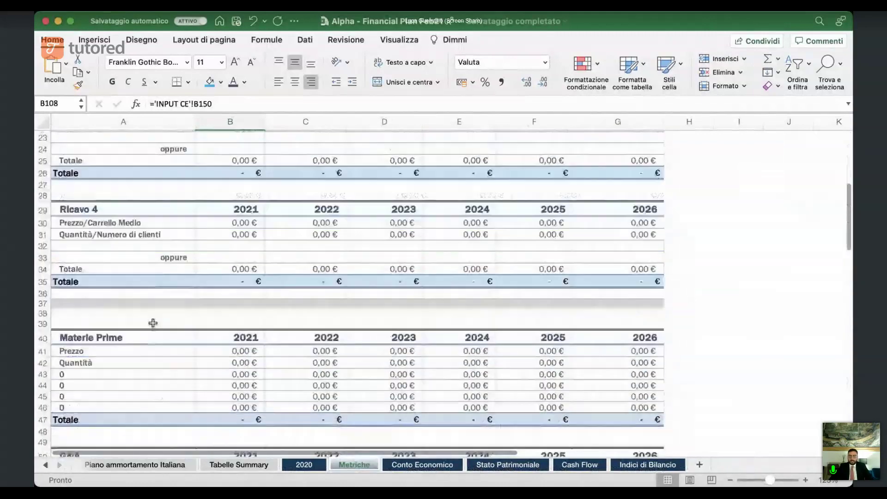
{"action": "scroll", "coordinate": [152, 322], "scroll_direction": "down", "scroll_amount": 4}
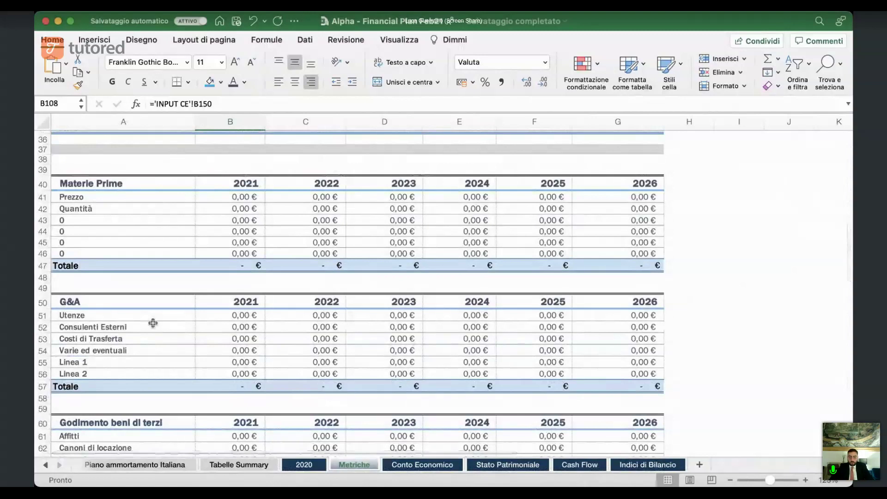
{"action": "scroll", "coordinate": [153, 323], "scroll_direction": "down", "scroll_amount": 1}
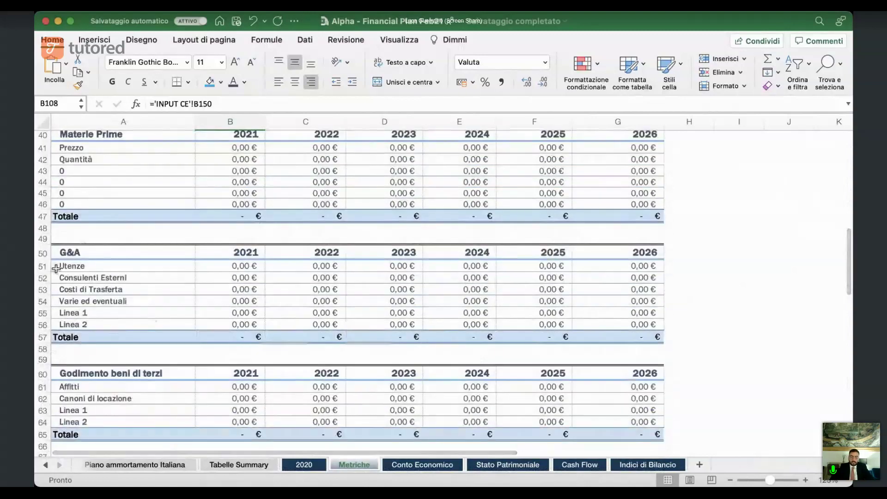
{"action": "scroll", "coordinate": [107, 290], "scroll_direction": "down", "scroll_amount": 3}
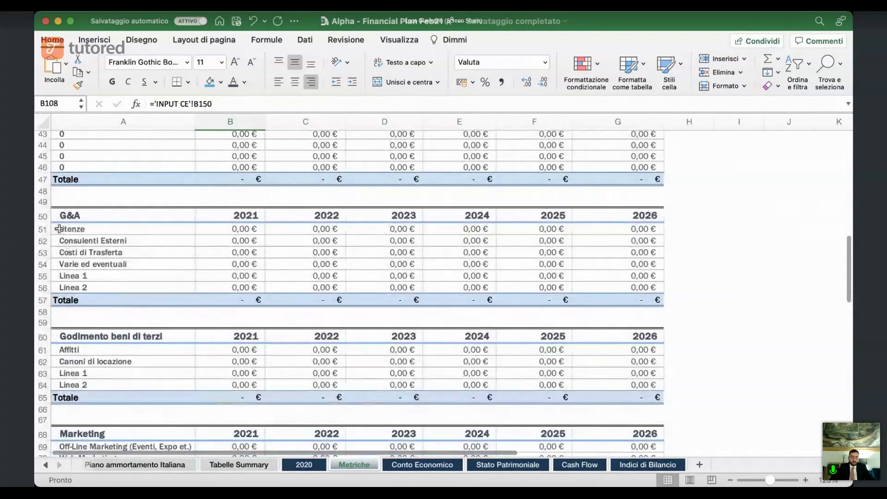
{"action": "scroll", "coordinate": [115, 368], "scroll_direction": "down", "scroll_amount": 2}
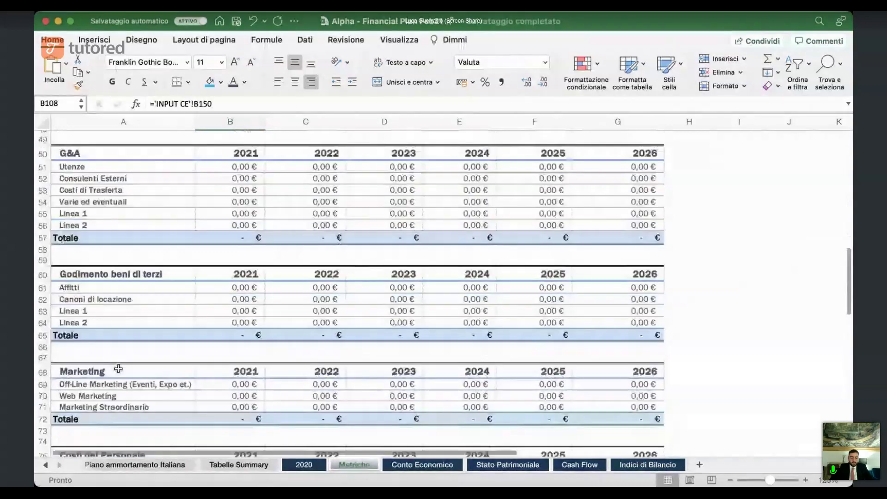
{"action": "scroll", "coordinate": [200, 212], "scroll_direction": "up", "scroll_amount": 1}
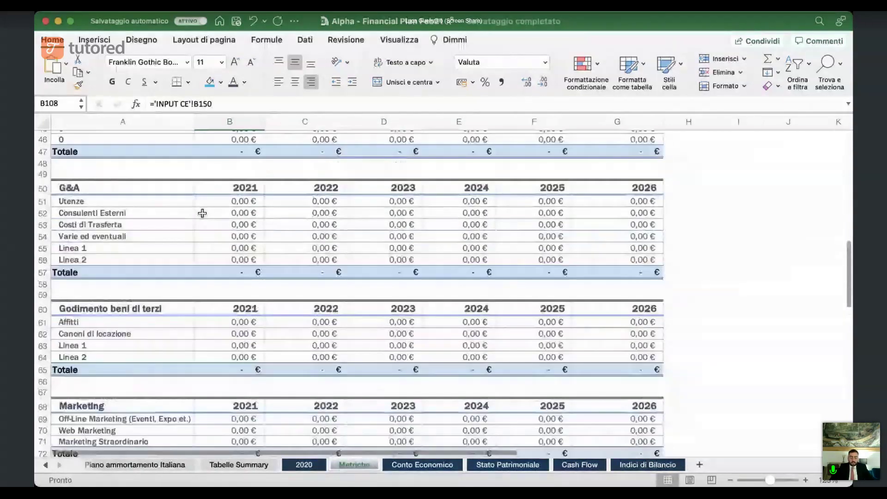
- Look through the Conto Economico, Stato Patrimoniale, Cash Flow and Indici di Bilancio sheets in turn
{"action": "left_click", "coordinate": [418, 464]}
{"action": "scroll", "coordinate": [339, 303], "scroll_direction": "up", "scroll_amount": 5}
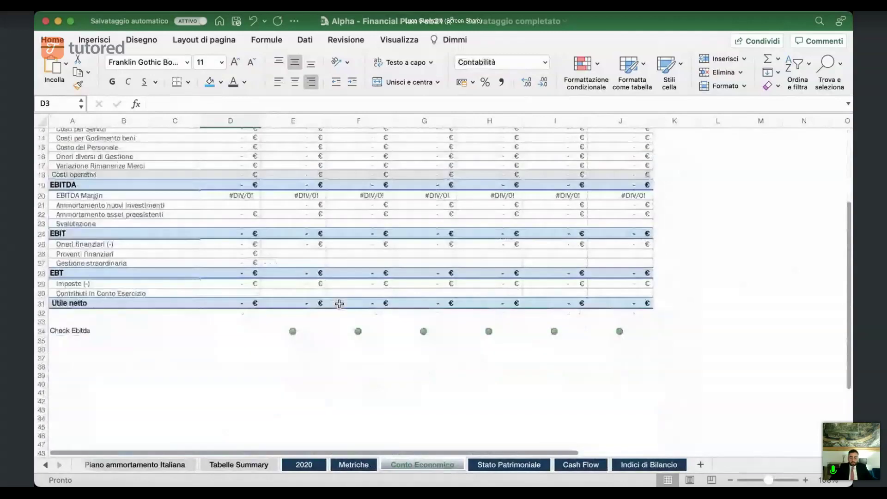
{"action": "left_click", "coordinate": [506, 464]}
{"action": "scroll", "coordinate": [254, 263], "scroll_direction": "down", "scroll_amount": 10}
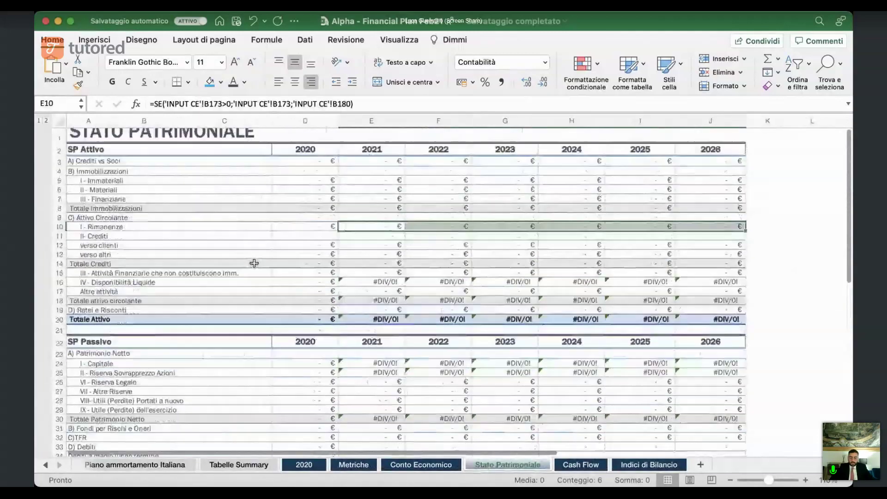
{"action": "left_click", "coordinate": [581, 465]}
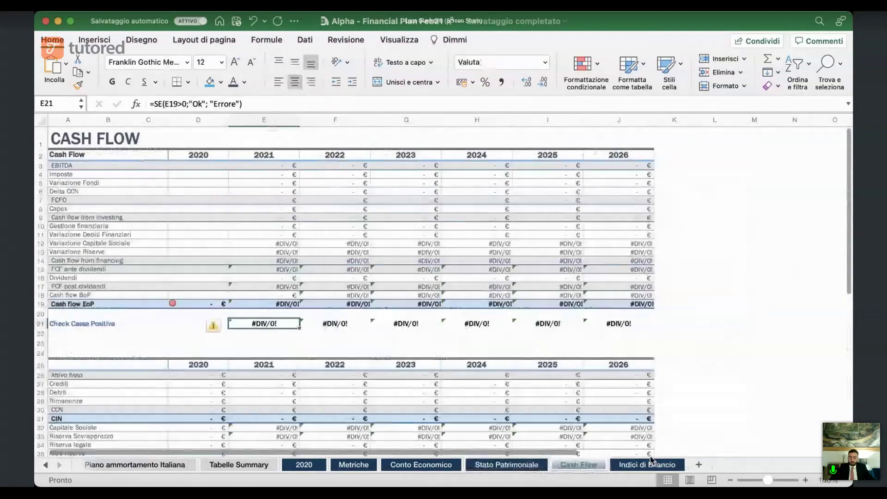
{"action": "left_click", "coordinate": [664, 467]}
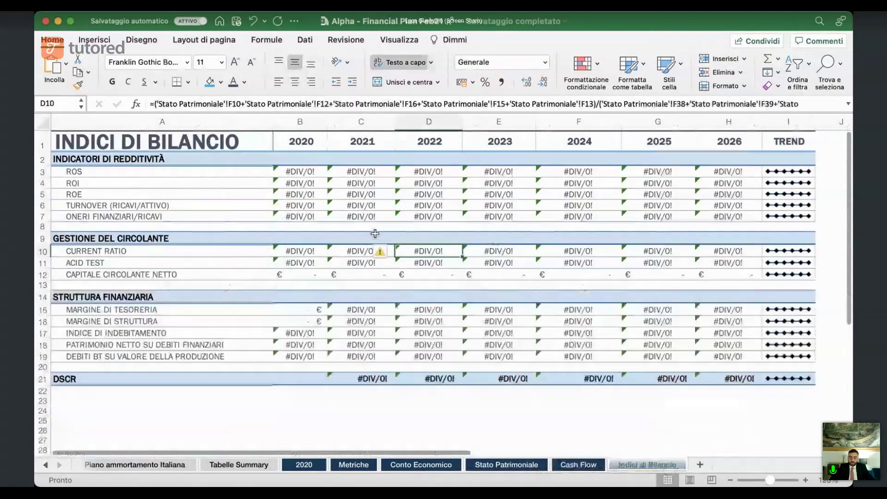
- Go back to the Assunzioni sheet and view its comment boxes for the revenue and cost assumptions
{"action": "left_click", "coordinate": [45, 465]}
{"action": "left_click", "coordinate": [46, 465]}
{"action": "left_click", "coordinate": [46, 465]}
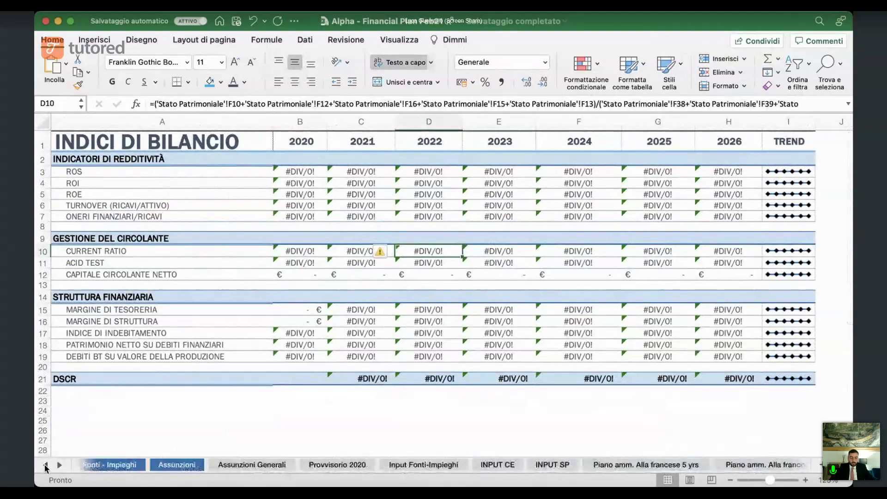
{"action": "left_click", "coordinate": [177, 465]}
{"action": "scroll", "coordinate": [226, 358], "scroll_direction": "down", "scroll_amount": 5}
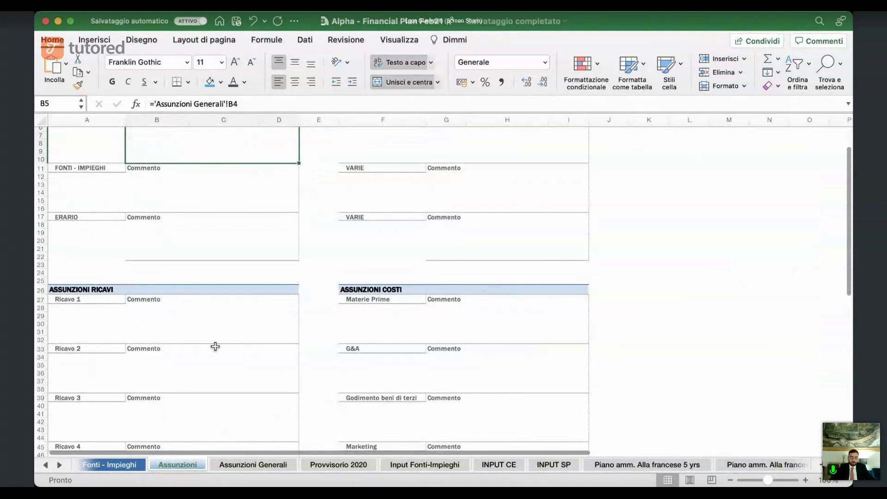
- Open the INPUT CE sheet and examine the comment areas beside the revenue and cost tables
{"action": "left_click", "coordinate": [489, 466]}
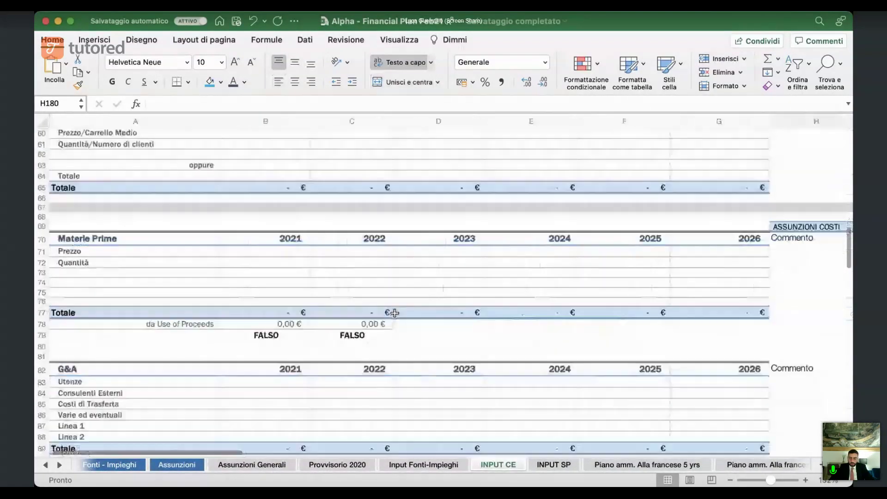
{"action": "scroll", "coordinate": [394, 313], "scroll_direction": "up", "scroll_amount": 10}
{"action": "scroll", "coordinate": [395, 313], "scroll_direction": "up", "scroll_amount": 3}
{"action": "scroll", "coordinate": [394, 313], "scroll_direction": "down", "scroll_amount": 10}
{"action": "scroll", "coordinate": [394, 313], "scroll_direction": "right", "scroll_amount": 2}
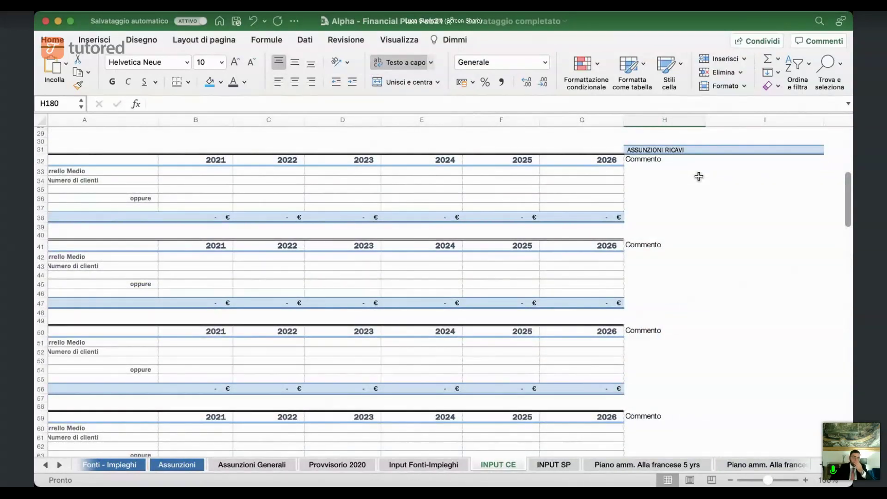
{"action": "scroll", "coordinate": [699, 176], "scroll_direction": "left", "scroll_amount": 1}
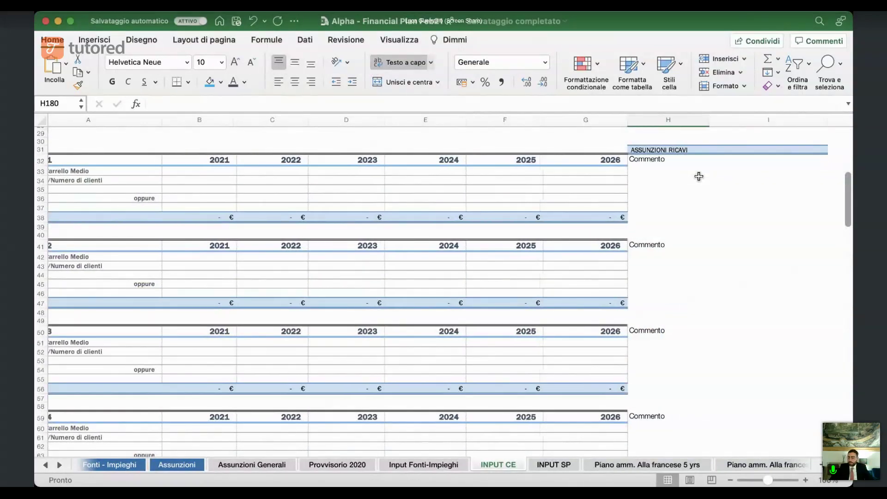
{"action": "scroll", "coordinate": [699, 176], "scroll_direction": "left", "scroll_amount": 1}
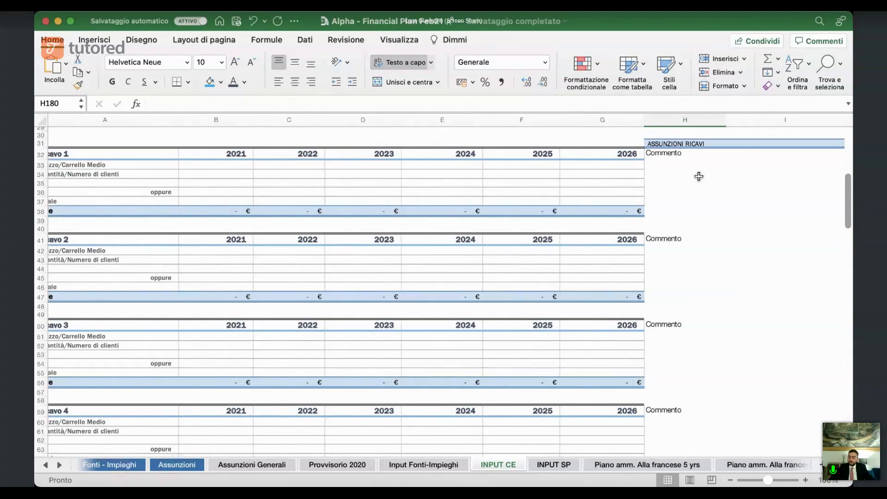
{"action": "scroll", "coordinate": [723, 264], "scroll_direction": "down", "scroll_amount": 10}
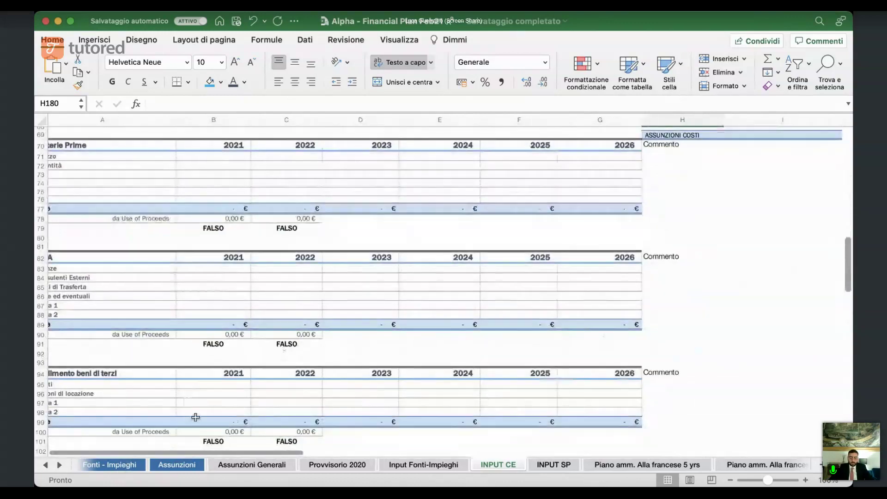
- Return to the Assunzioni sheet and review the general assumptions for Modello di Business, Fonti - Impieghi and Erario
{"action": "left_click", "coordinate": [166, 465]}
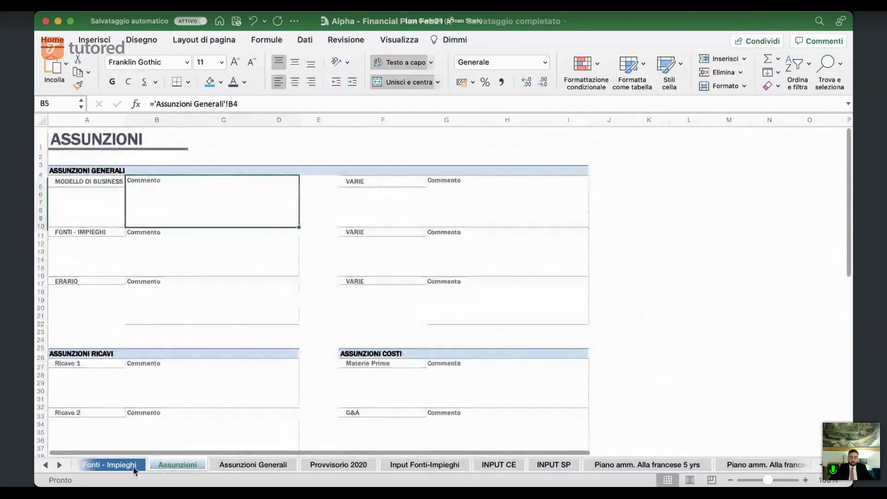
{"action": "scroll", "coordinate": [151, 311], "scroll_direction": "down", "scroll_amount": 1}
{"action": "scroll", "coordinate": [150, 311], "scroll_direction": "up", "scroll_amount": 1}
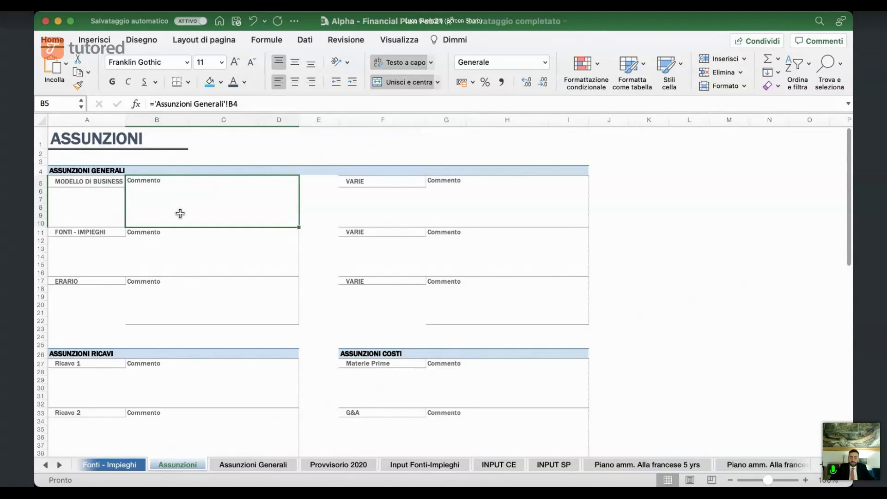
{"action": "scroll", "coordinate": [180, 212], "scroll_direction": "down", "scroll_amount": 1}
{"action": "scroll", "coordinate": [181, 213], "scroll_direction": "up", "scroll_amount": 1}
- Review the Assunzioni Ricavi and Assunzioni Costi sections and inspect the formula behind the Ricavo 1 comment
{"action": "scroll", "coordinate": [185, 289], "scroll_direction": "down", "scroll_amount": 6}
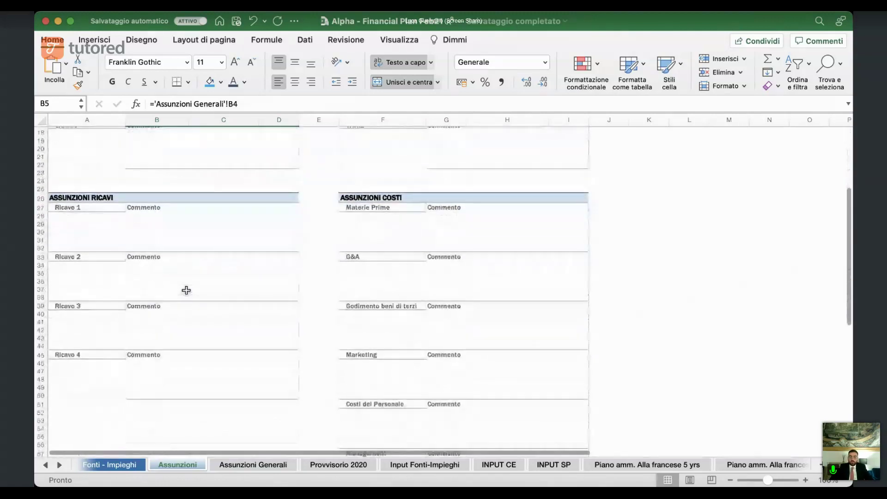
{"action": "scroll", "coordinate": [186, 382], "scroll_direction": "up", "scroll_amount": 1}
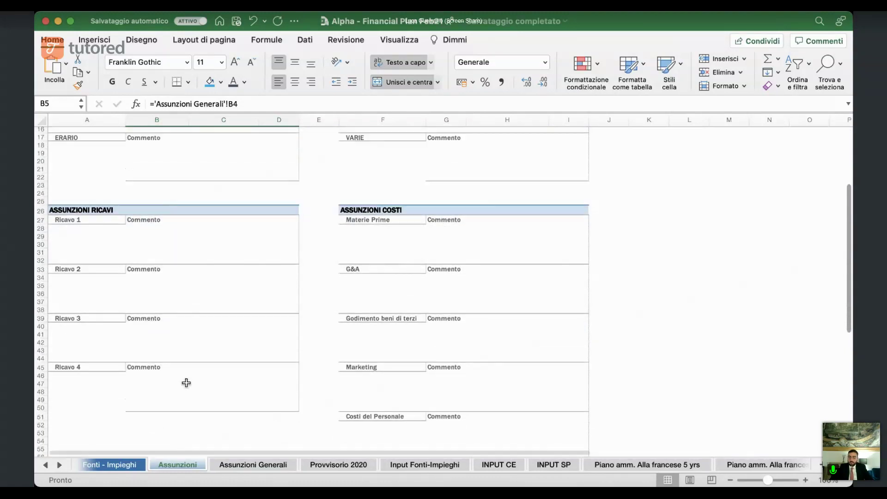
{"action": "scroll", "coordinate": [457, 413], "scroll_direction": "down", "scroll_amount": 2}
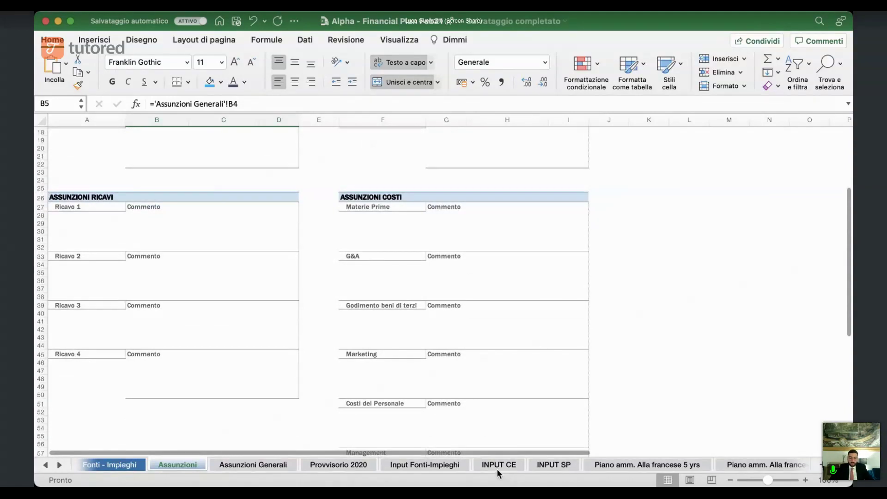
{"action": "left_click", "coordinate": [179, 231]}
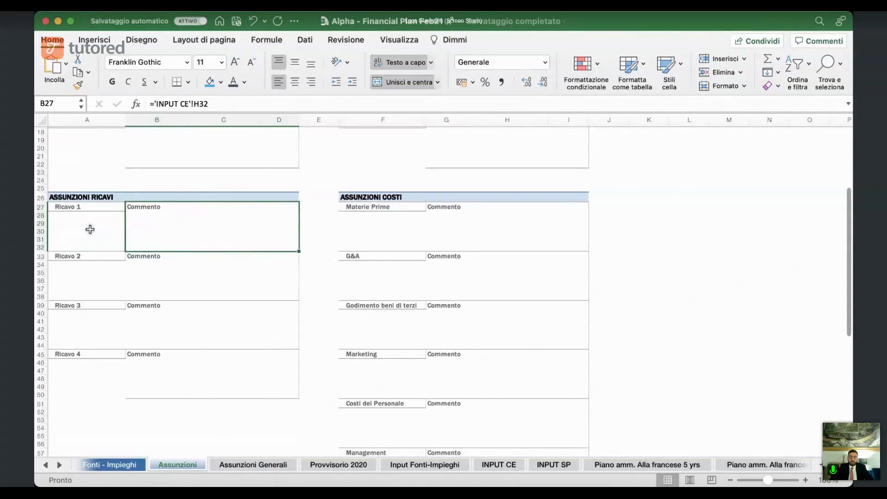
{"action": "scroll", "coordinate": [76, 231], "scroll_direction": "up", "scroll_amount": 2}
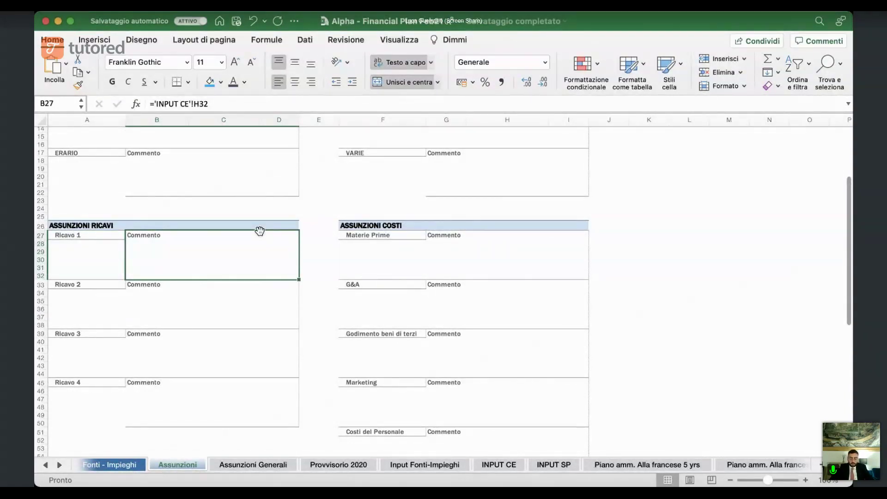
- Open the Dashboard sheet, switch the Conto Economico chart to DSCR and show that chart's list of options again
{"action": "left_click", "coordinate": [55, 465]}
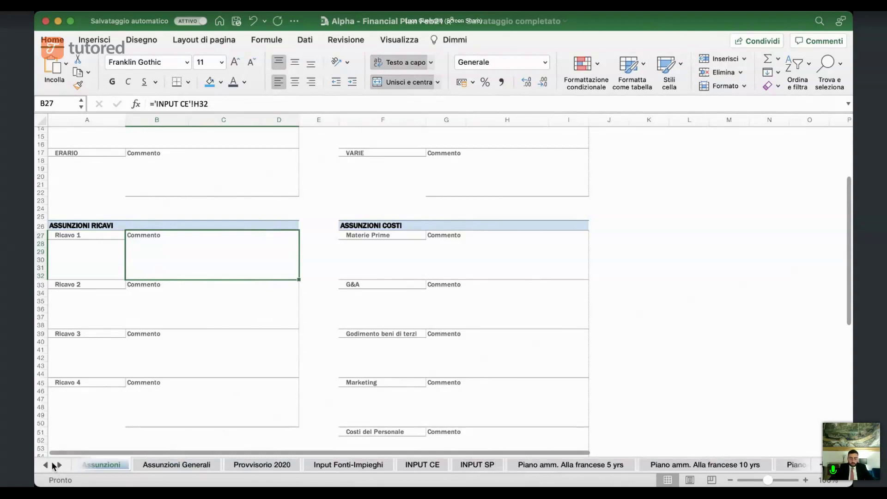
{"action": "left_click", "coordinate": [46, 465]}
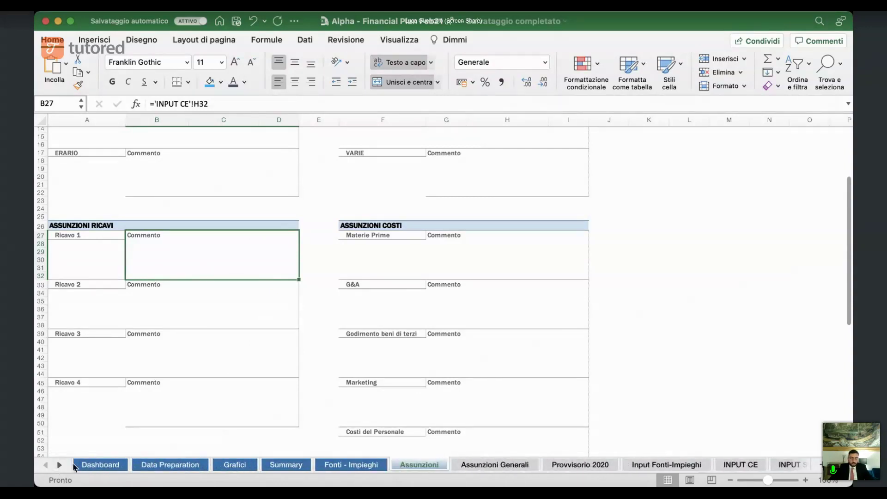
{"action": "left_click", "coordinate": [103, 464]}
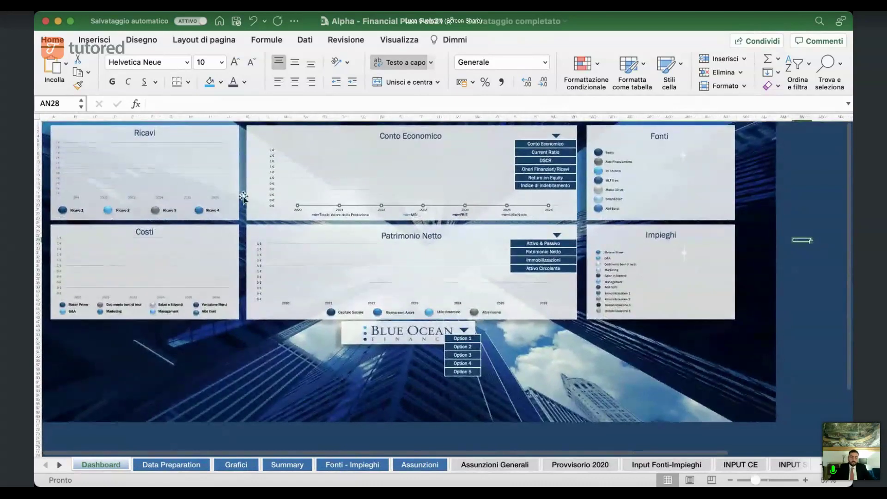
{"action": "left_click", "coordinate": [545, 161]}
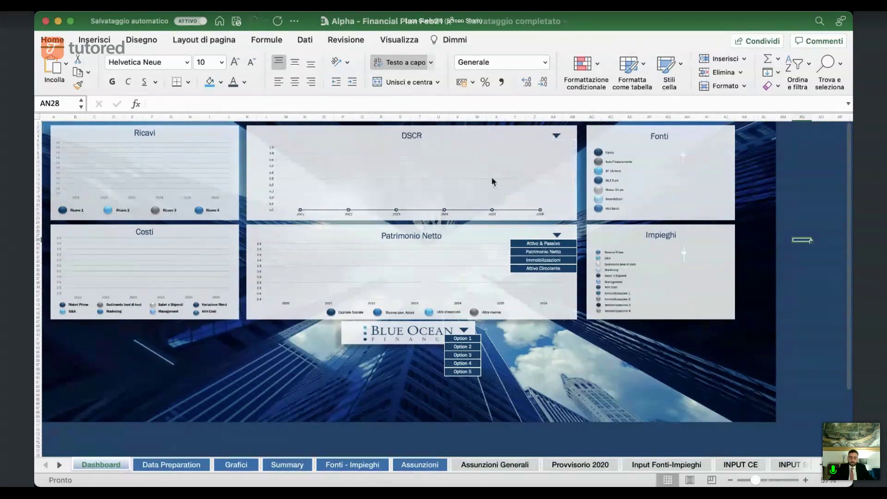
{"action": "left_click", "coordinate": [556, 139]}
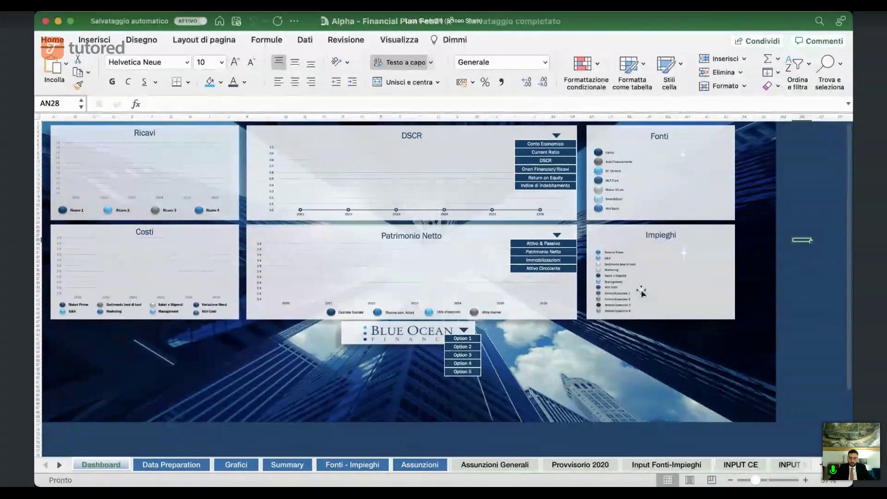
- Switch the Patrimonio Netto chart on the dashboard to Attivo & Passivo
{"action": "left_click", "coordinate": [541, 259]}
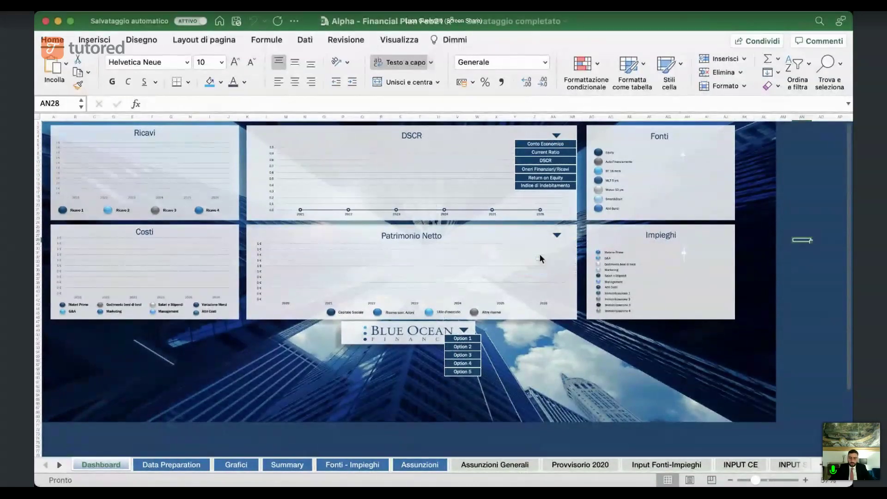
{"action": "left_click", "coordinate": [556, 235]}
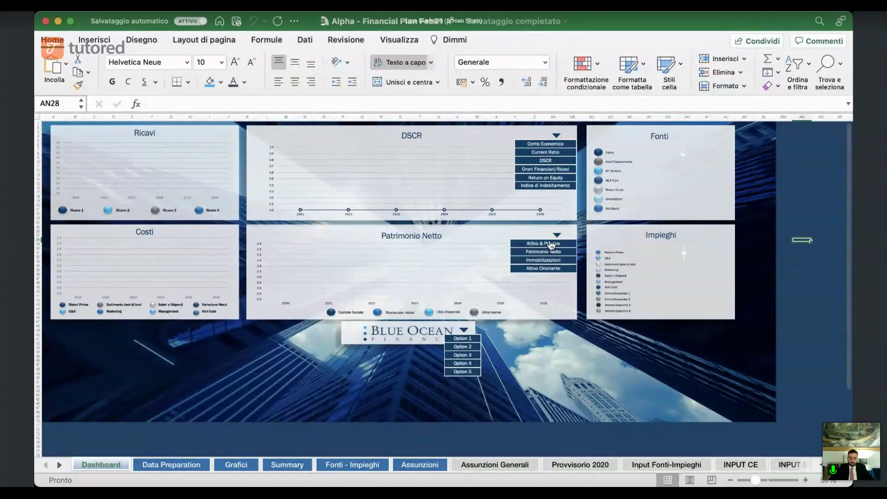
{"action": "left_click", "coordinate": [549, 243]}
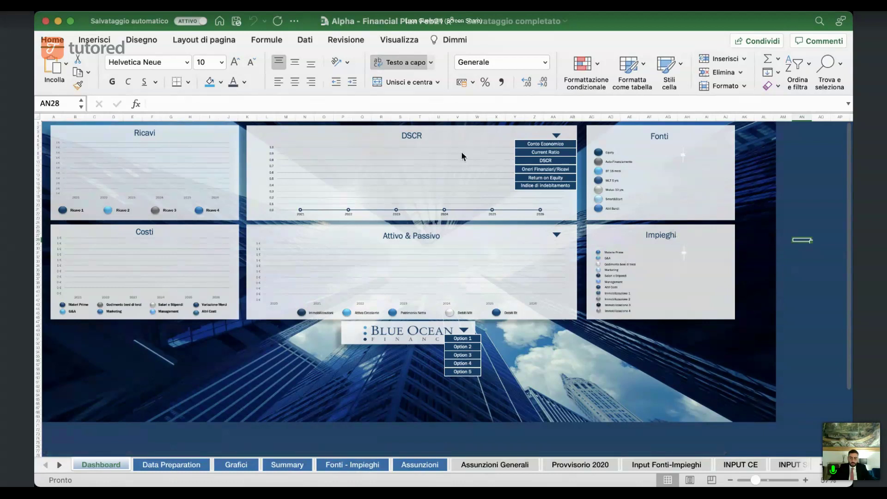
- Switch the DSCR chart back to Conto Economico and show the options of the Attivo & Passivo chart
{"action": "left_click", "coordinate": [545, 146]}
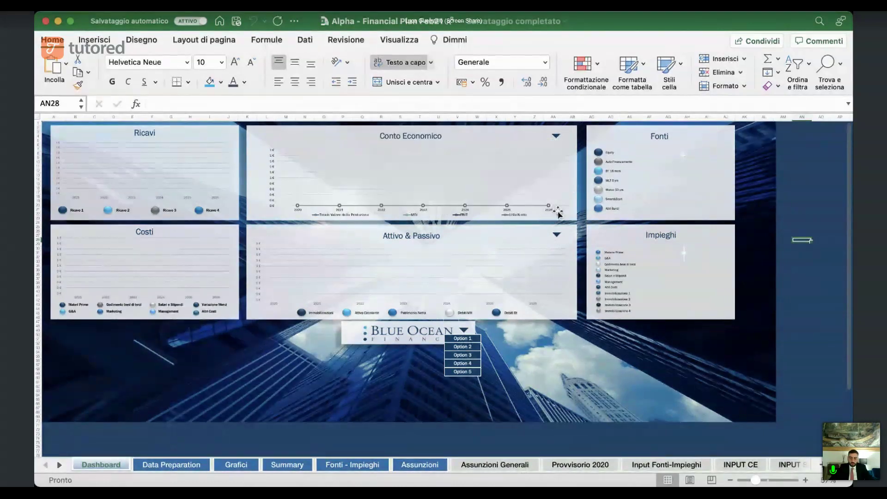
{"action": "left_click", "coordinate": [557, 236]}
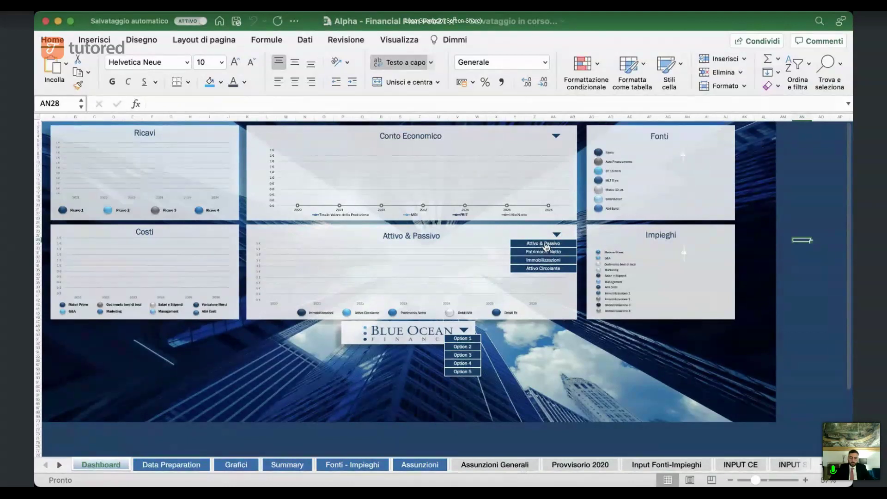